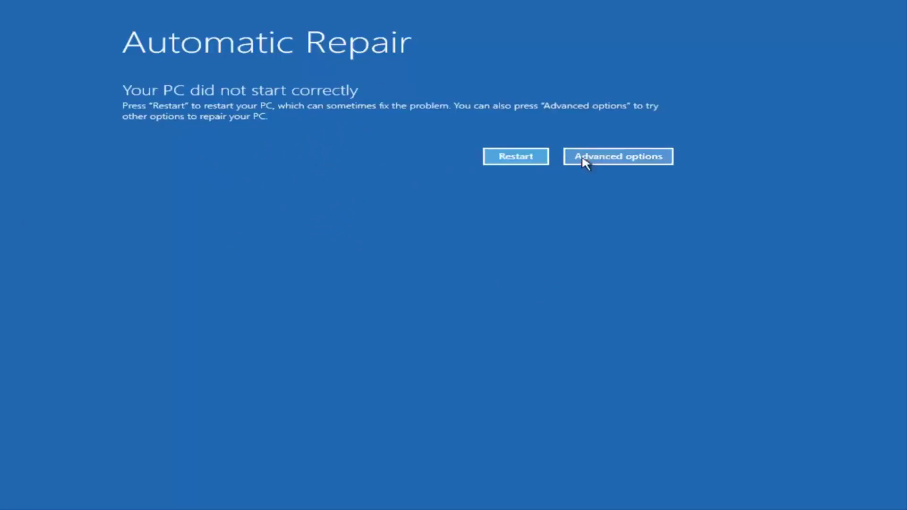
- Launch System Restore from the advanced troubleshooting options of Automatic Repair
left_click(593, 161)
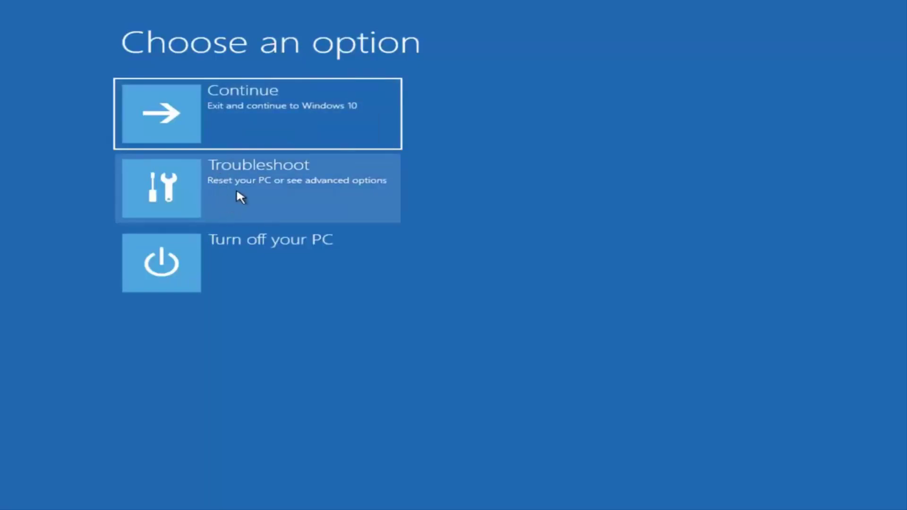
left_click(248, 195)
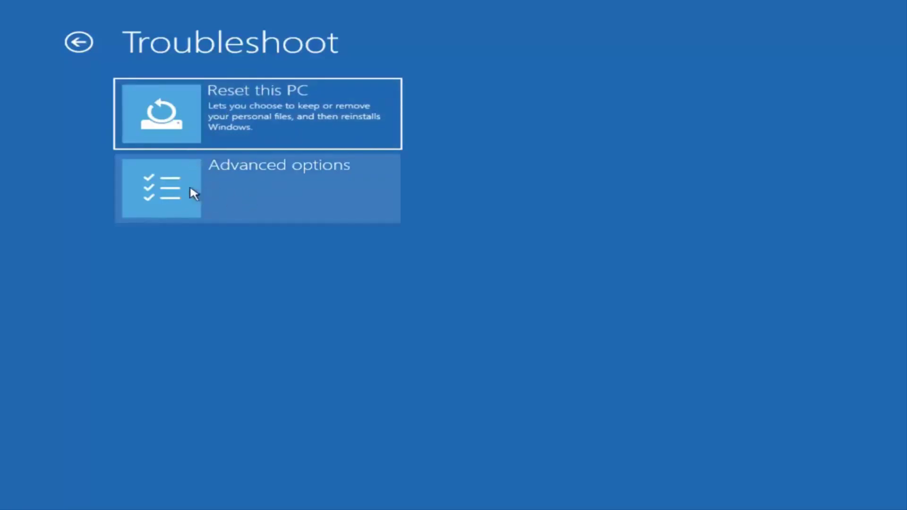
left_click(201, 191)
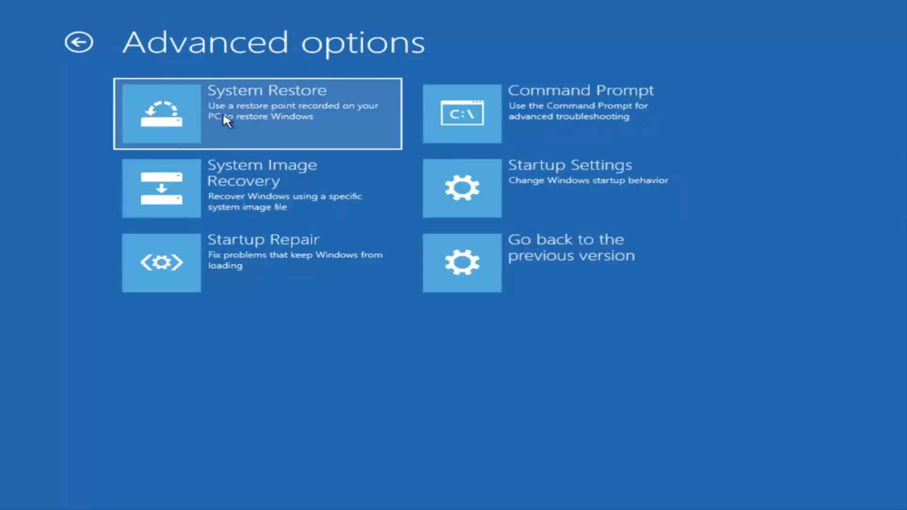
left_click(179, 118)
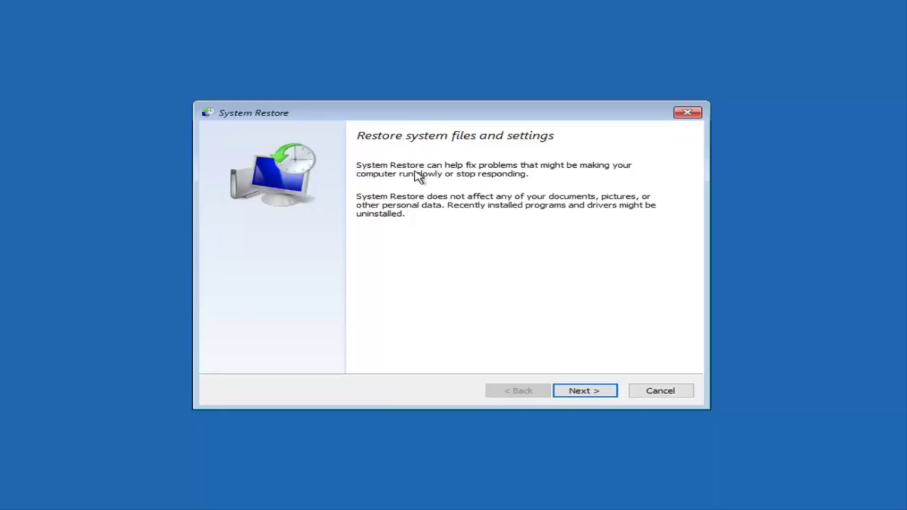
- Restore the system to the 10/28/2017 11:59:48 AM Restore Operation point and restart the computer
left_click(571, 395)
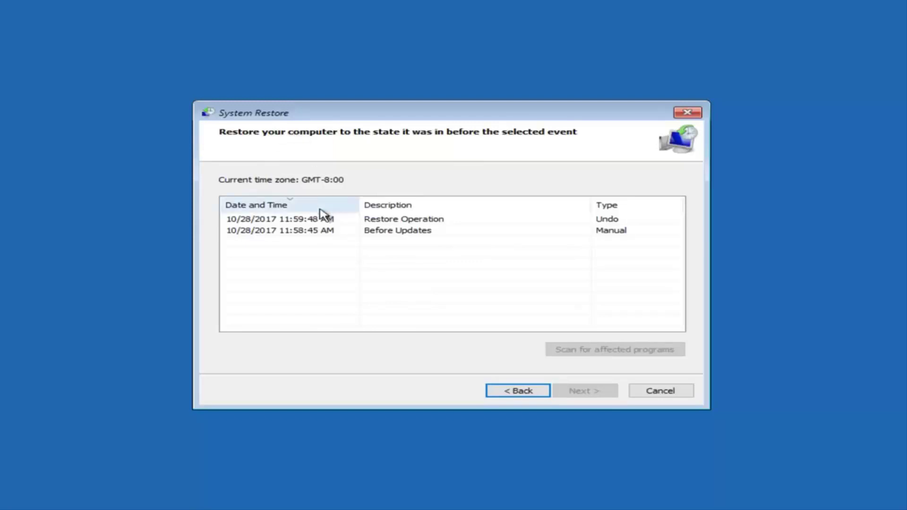
left_click(277, 220)
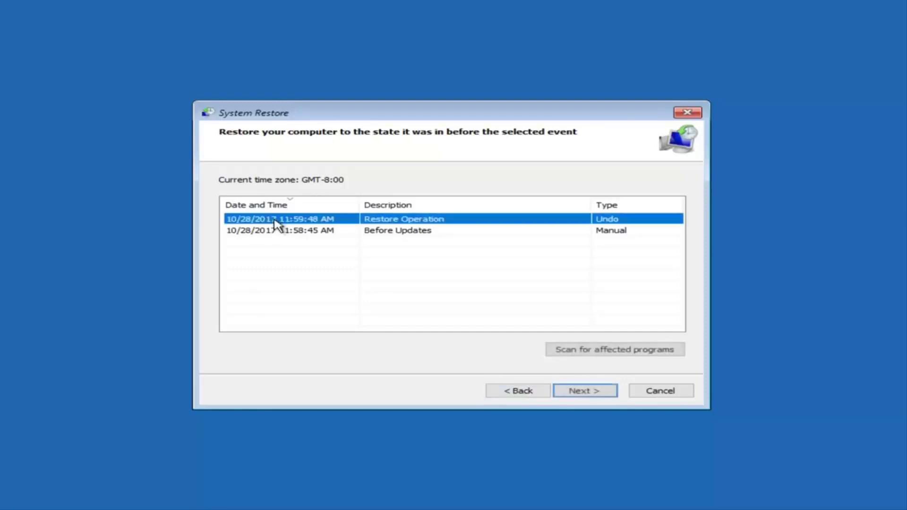
left_click(570, 399)
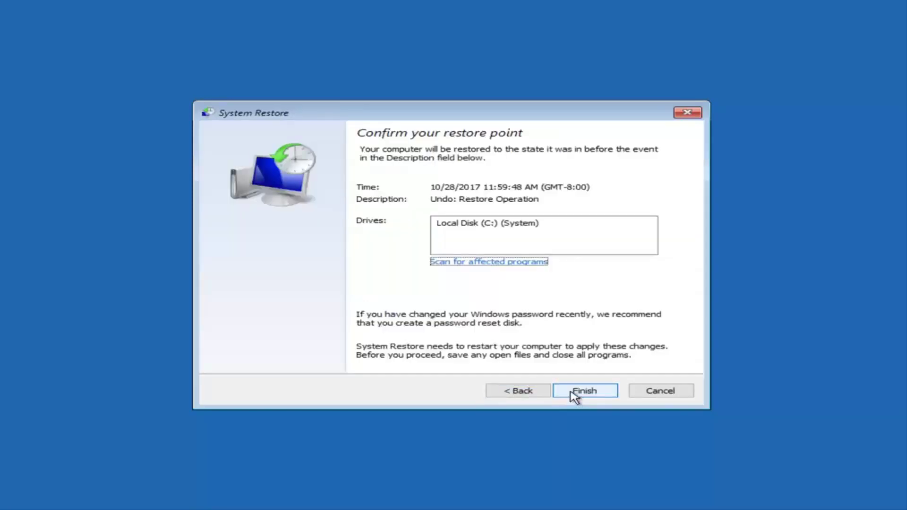
left_click(573, 397)
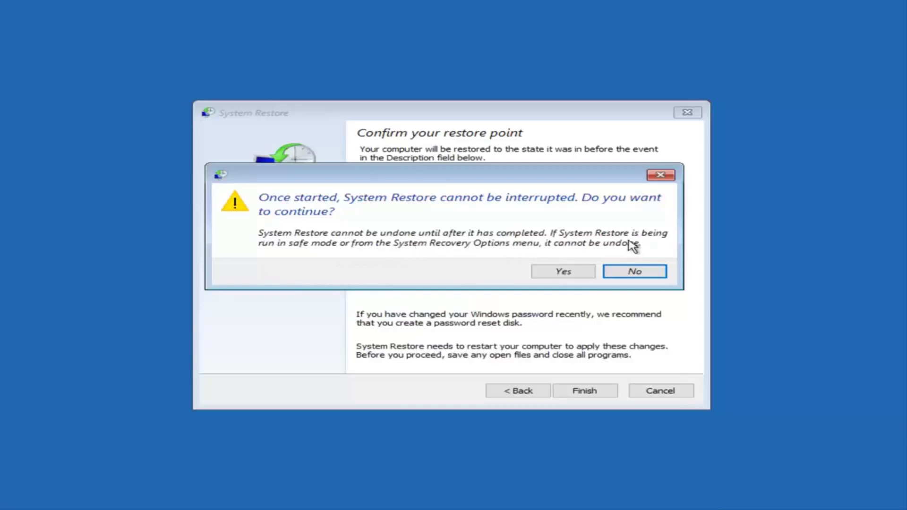
left_click(553, 275)
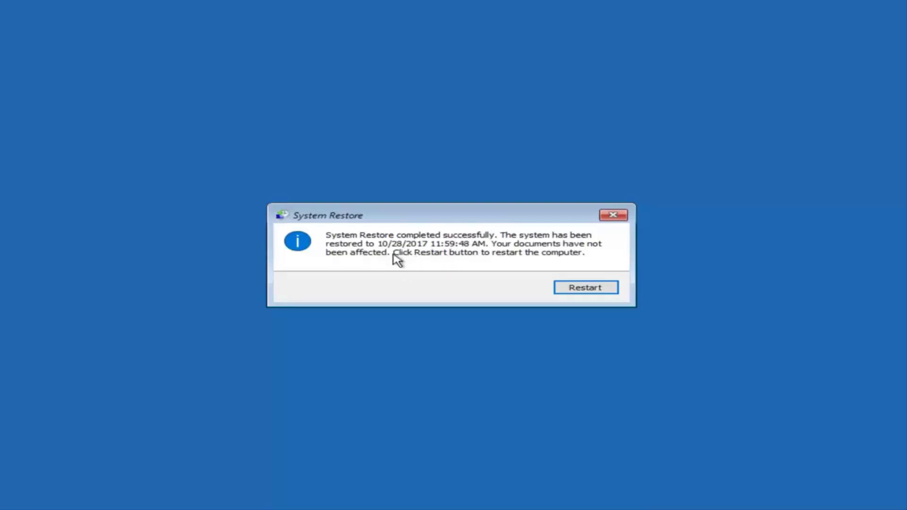
left_click(578, 286)
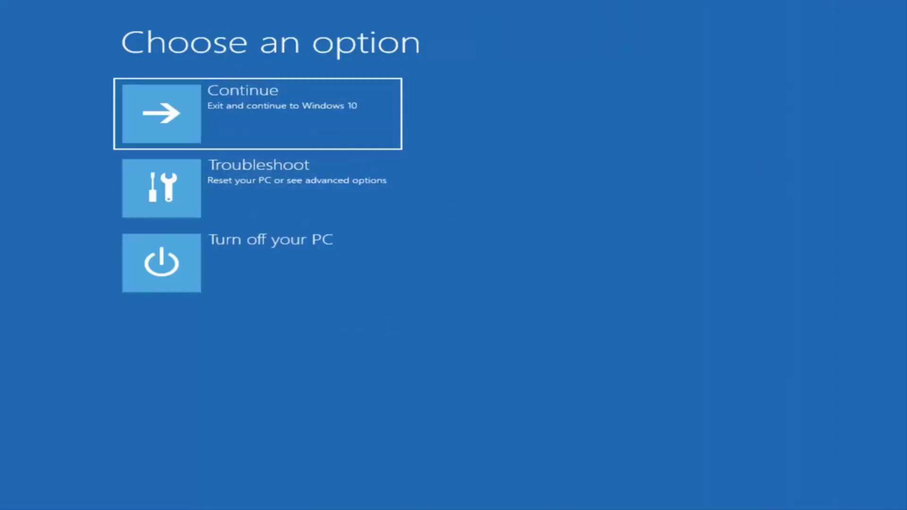
- Examine the System Image Recovery wizard's backup location and advanced search options, closing it without re-imaging the computer
left_click(204, 206)
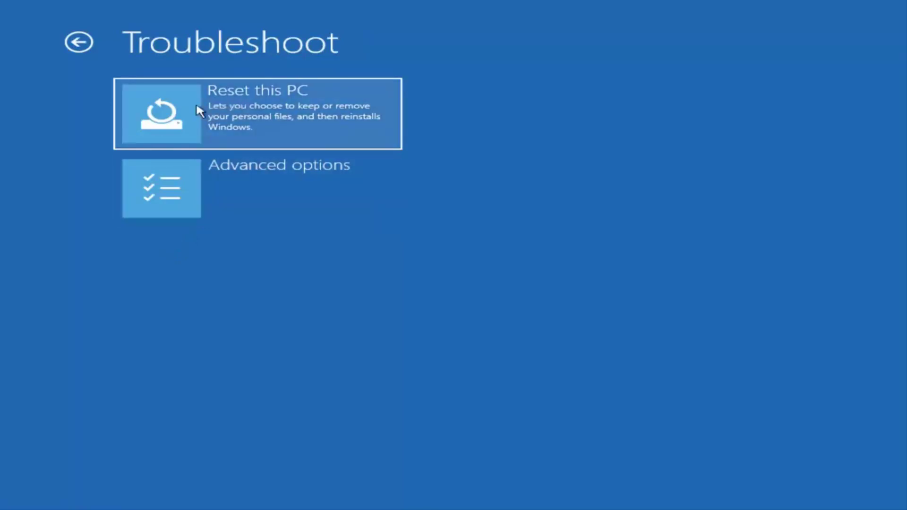
left_click(193, 200)
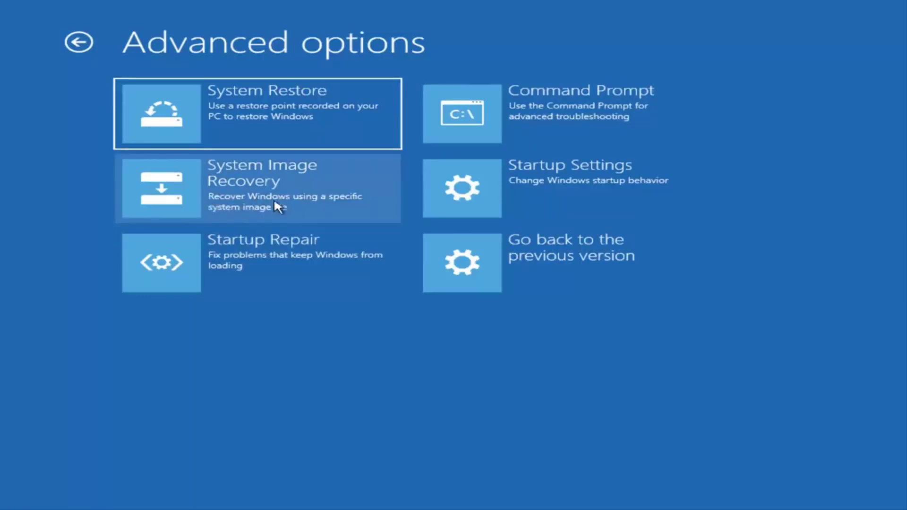
left_click(254, 200)
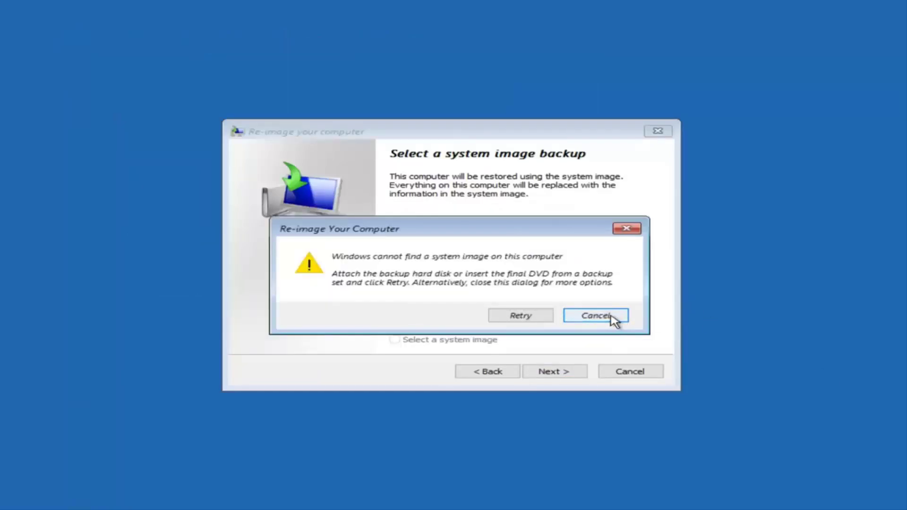
left_click(595, 316)
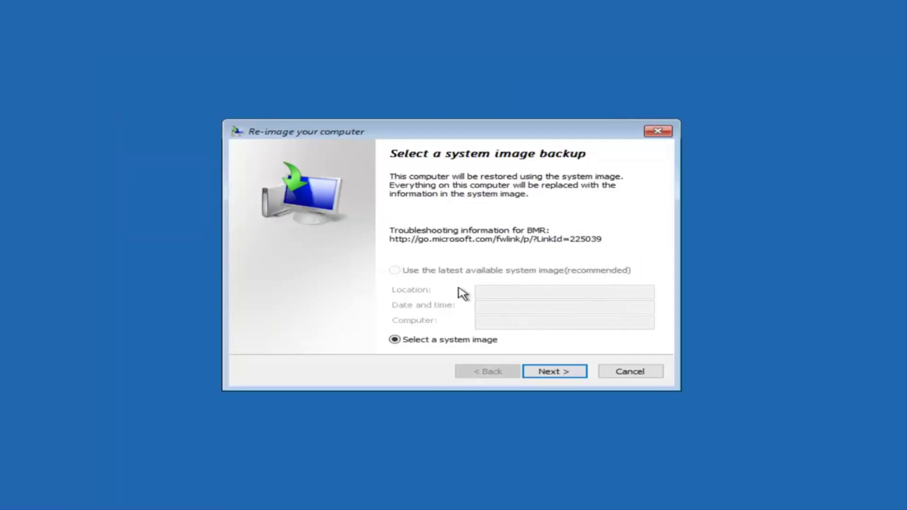
left_click(548, 373)
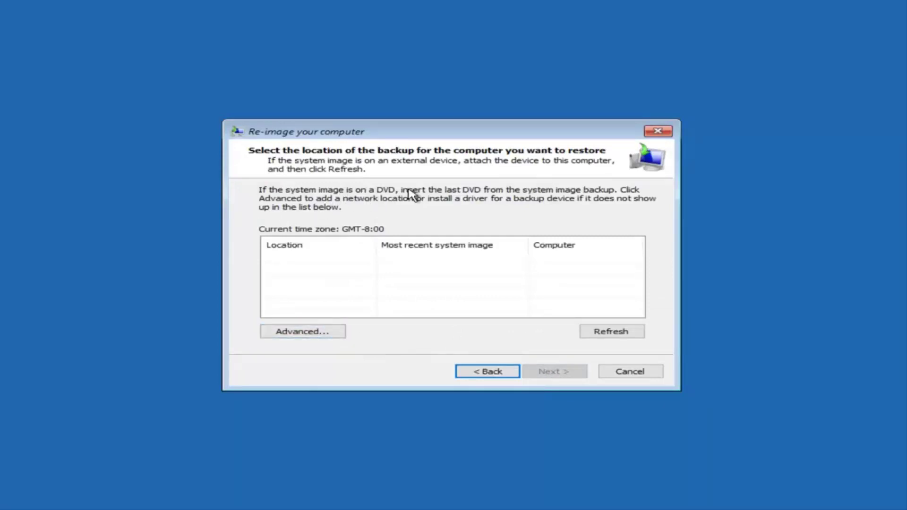
left_click(286, 331)
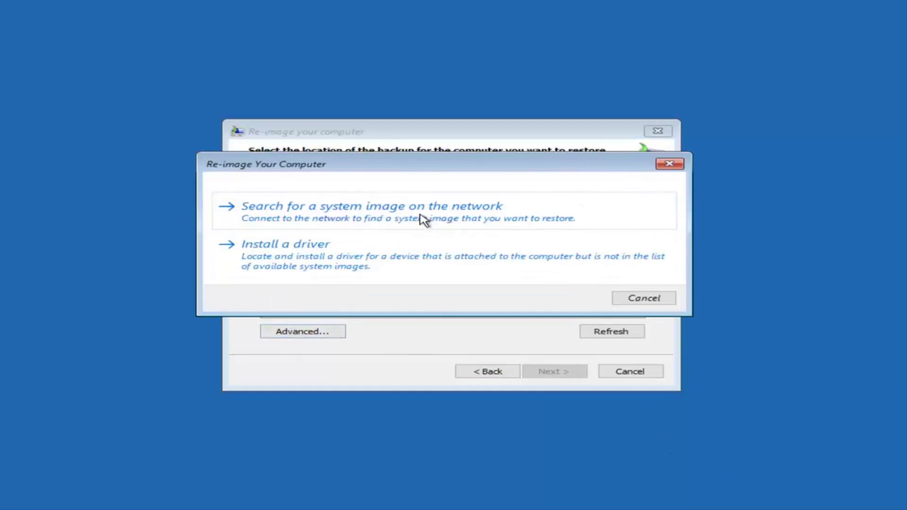
left_click(668, 165)
left_click(622, 370)
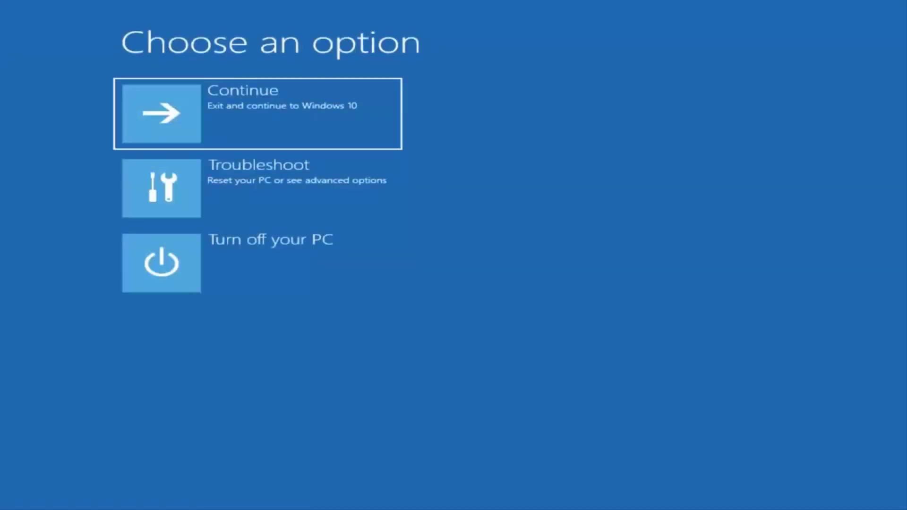
- Run Startup Repair from the advanced troubleshooting options
left_click(269, 177)
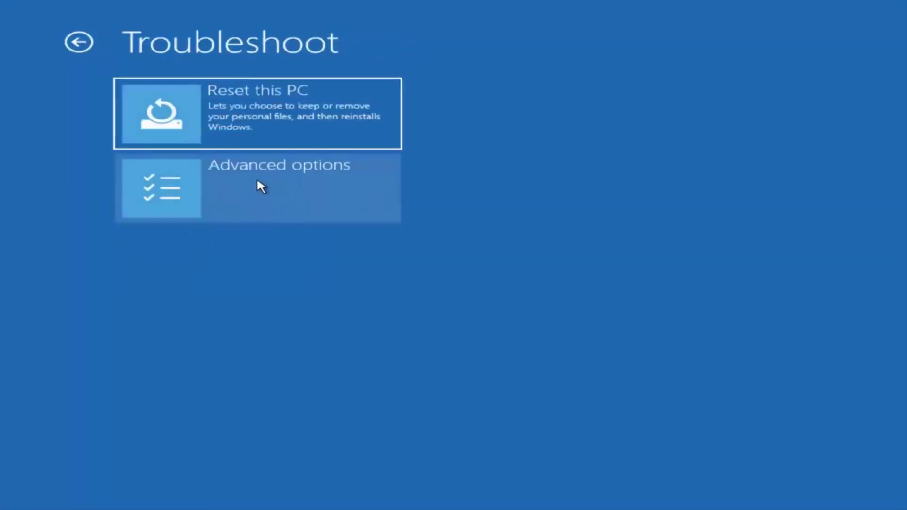
left_click(219, 185)
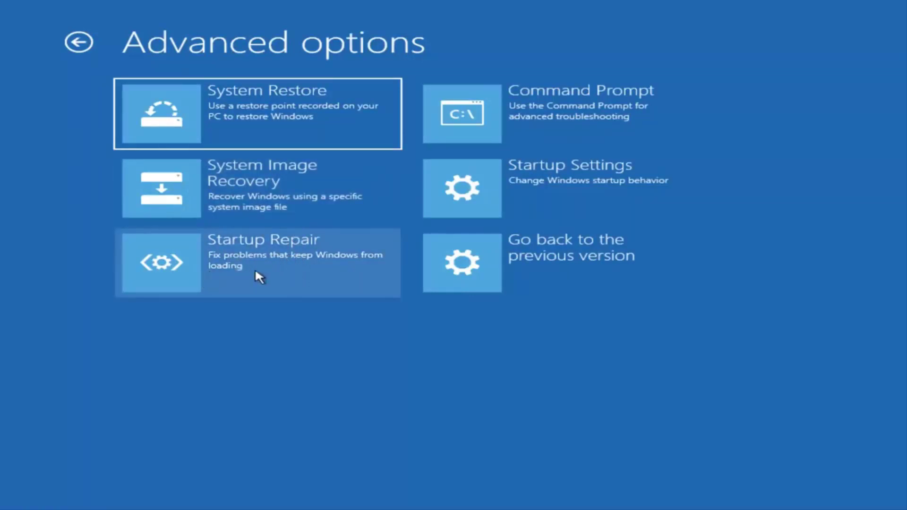
left_click(268, 267)
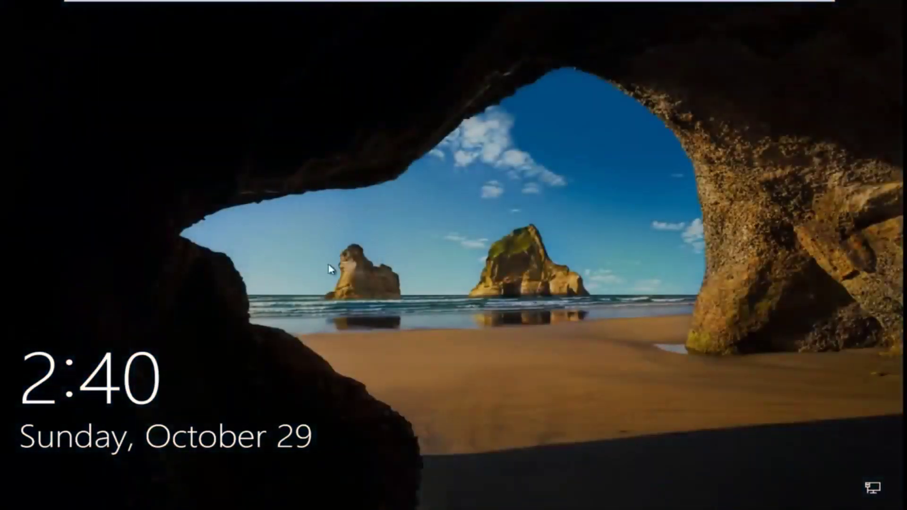
- Dismiss the lock screen and sign in to Windows with the account password
left_click_drag(307, 385, 370, 60)
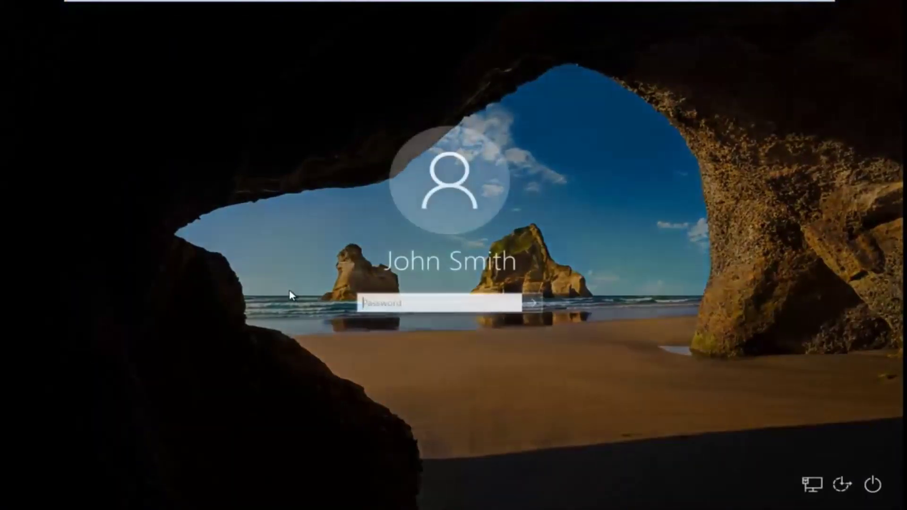
type("••••")
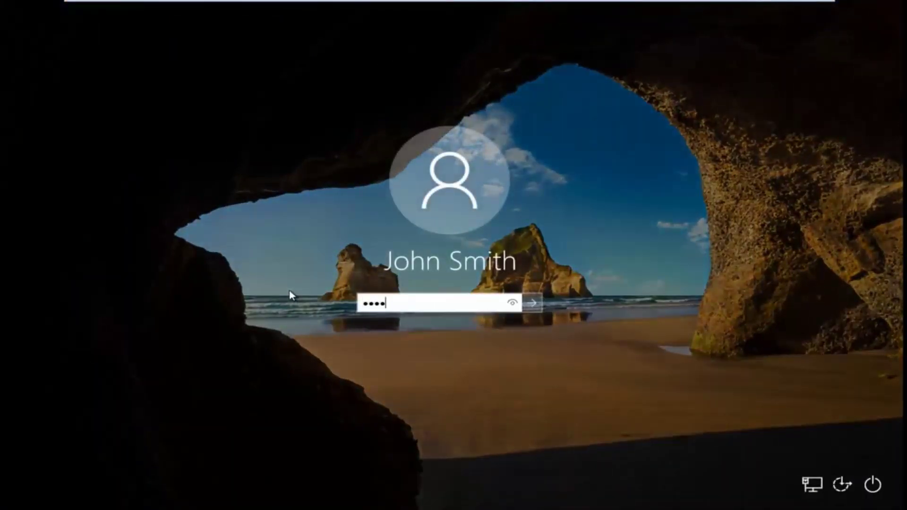
key("BackSpace")
key("BackSpace")
key("BackSpace")
key("BackSpace")
type("•••••••••")
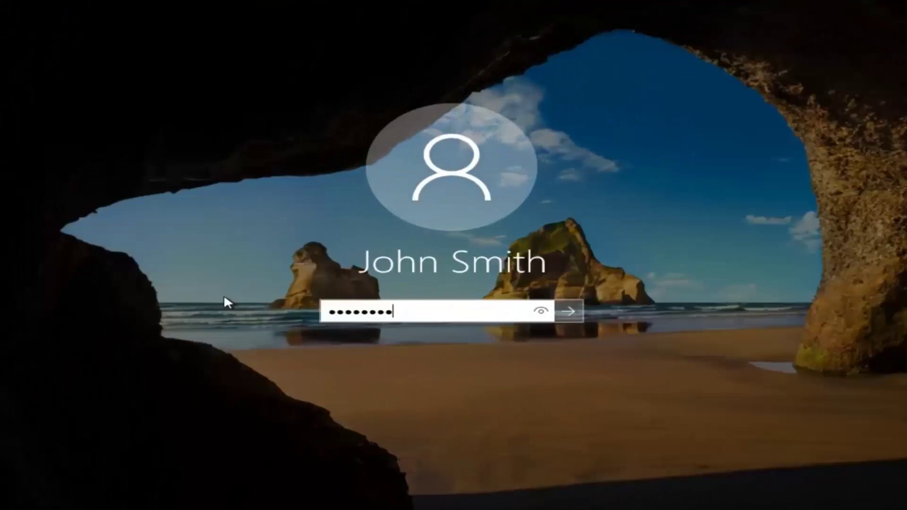
key("Return")
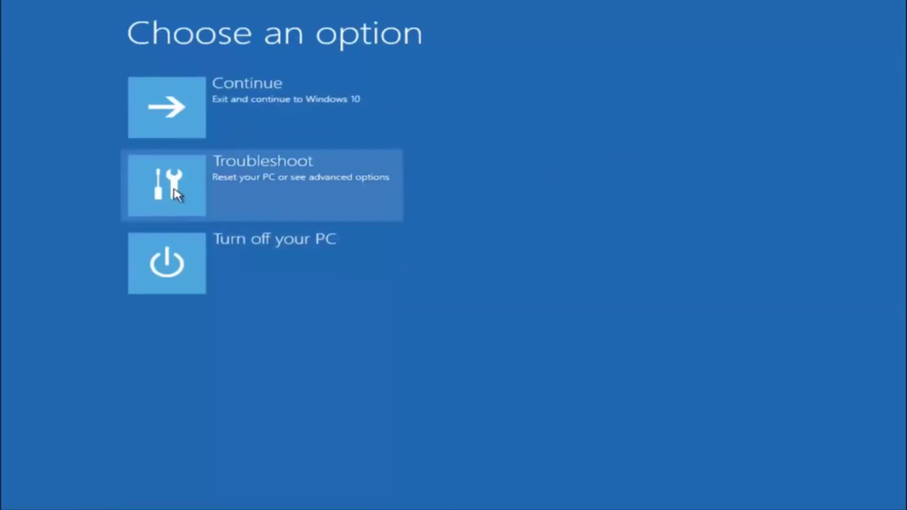
- Launch Command Prompt from the advanced troubleshooting options
left_click(176, 195)
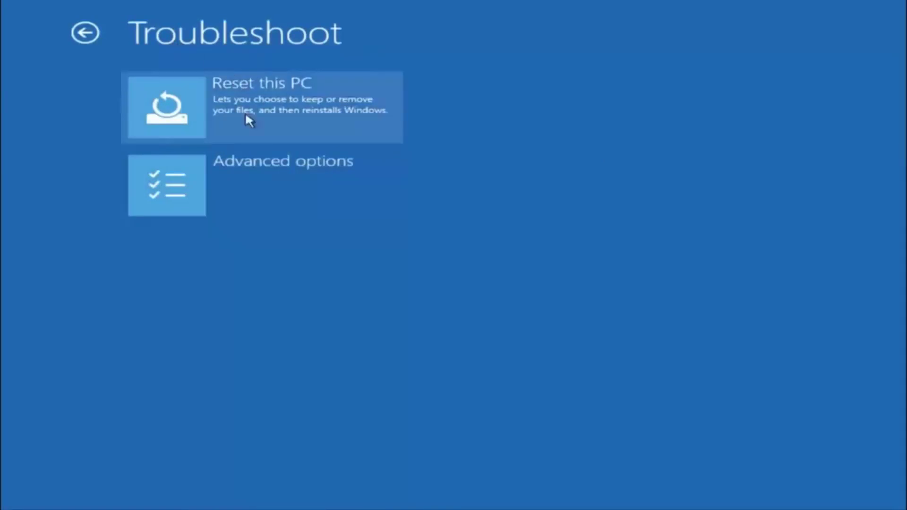
left_click(211, 178)
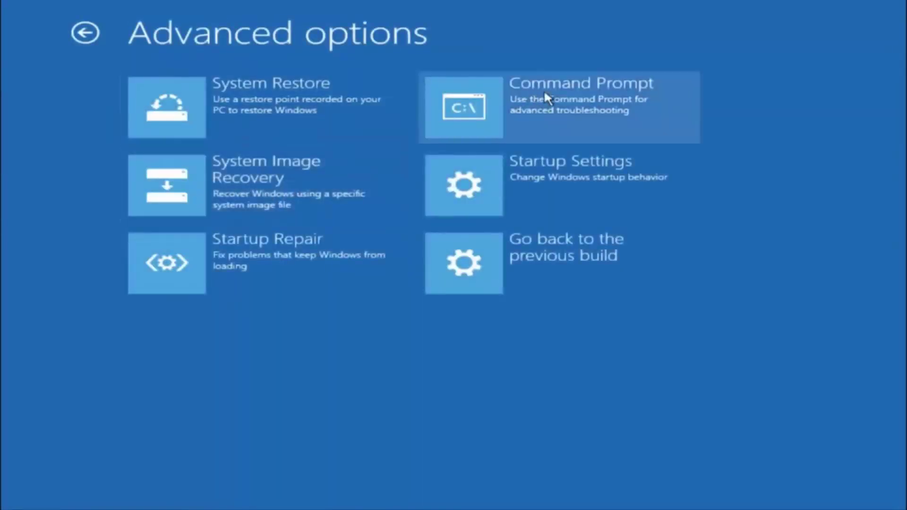
left_click(532, 115)
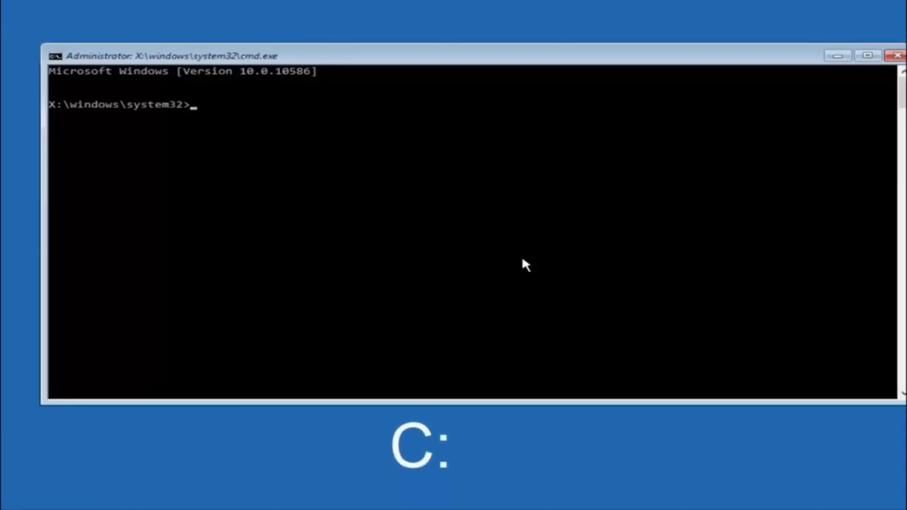
- Switch to the C: drive and list its root directory with dir
type("c:")
key("Return")
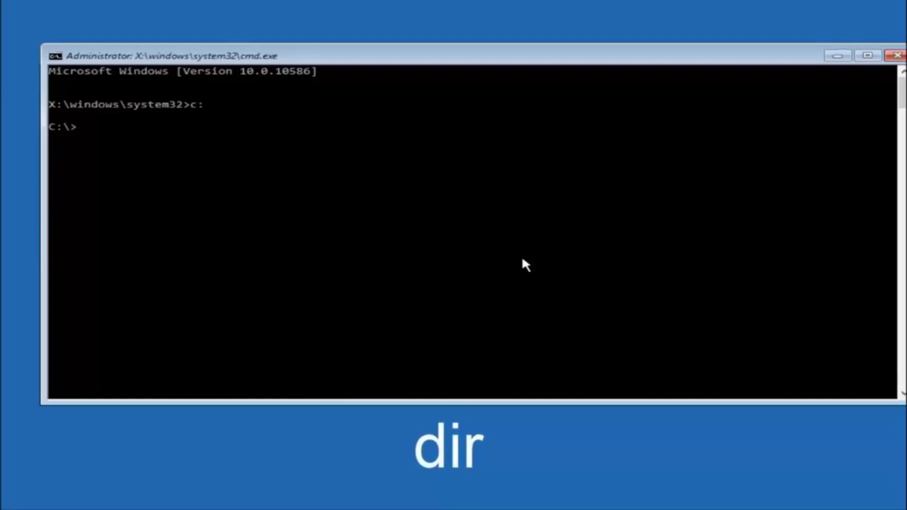
type("dir")
key("Return")
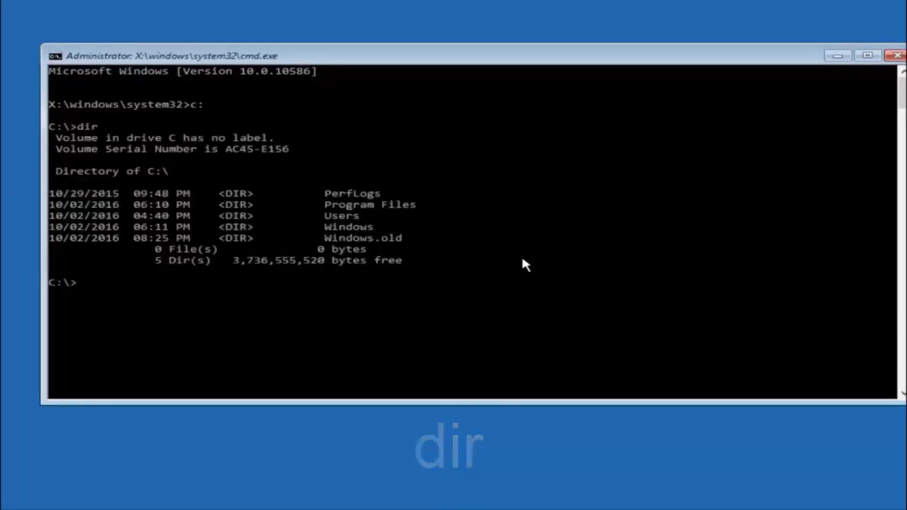
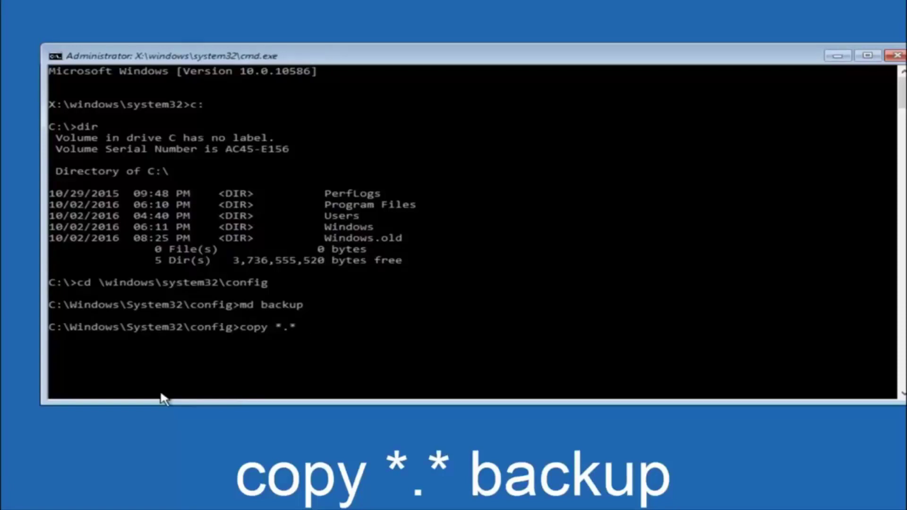
- Copy all files in C:\Windows\System32\config into the backup folder with copy *.* backup
type("backup")
key("Return")
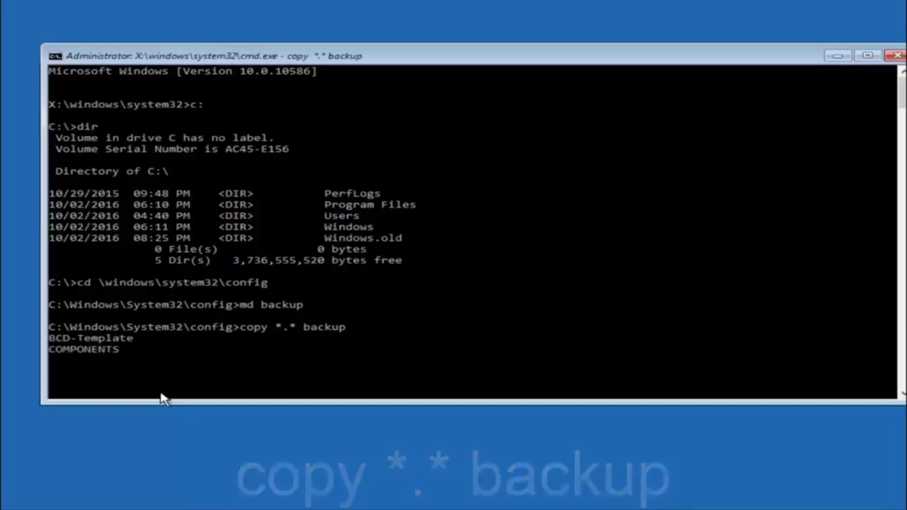
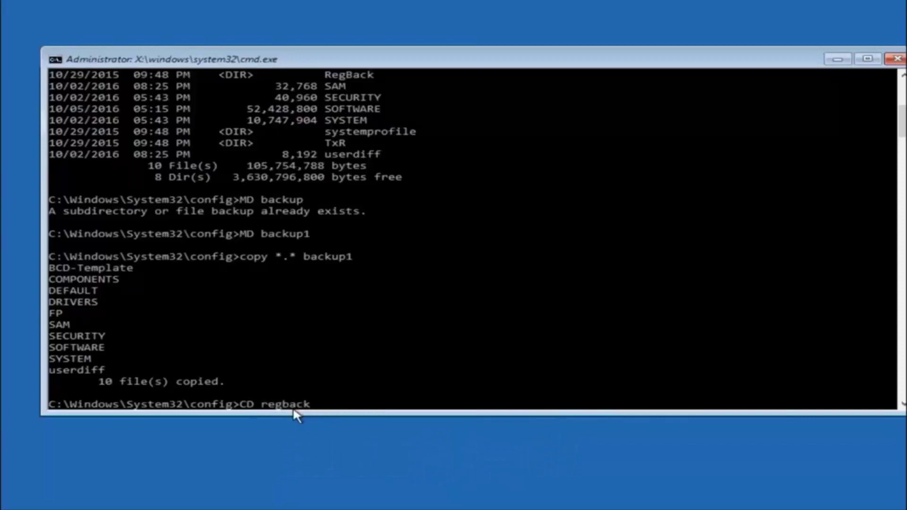
- Change to the RegBack folder inside config and list its contents with dir
key("Return")
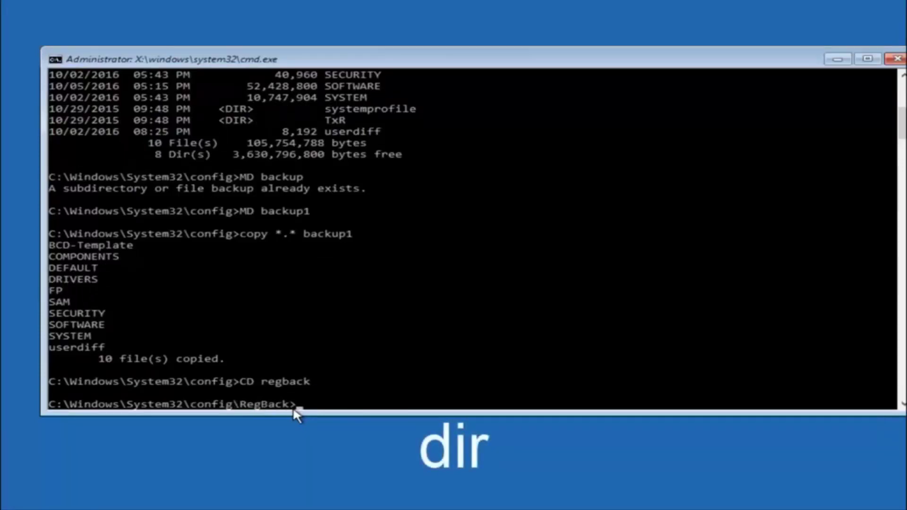
type("dir")
key("Return")
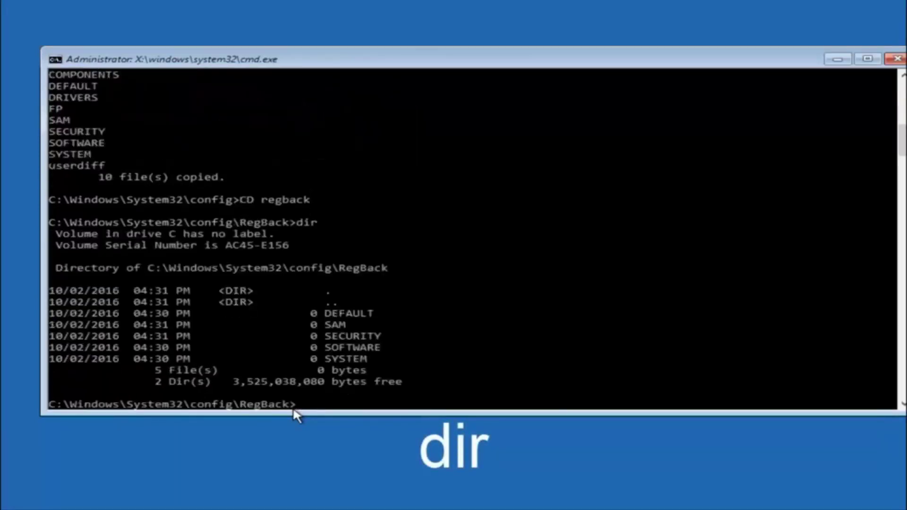
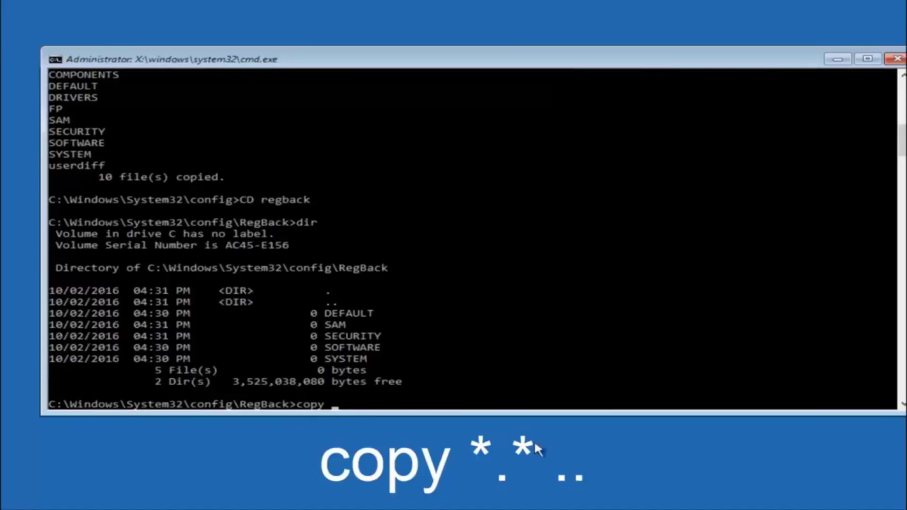
- Copy all files from RegBack into the parent config folder with copy *.* .., answering A to overwrite all existing files
left_click(333, 406)
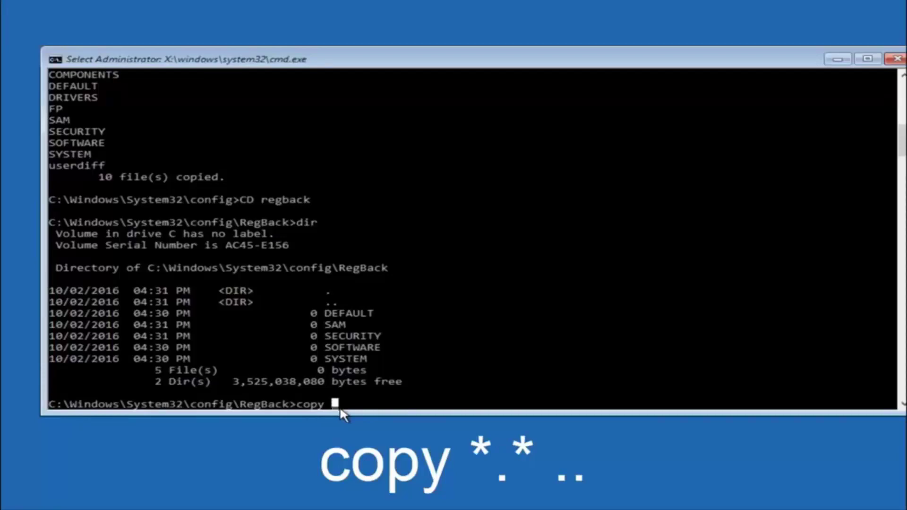
type("*")
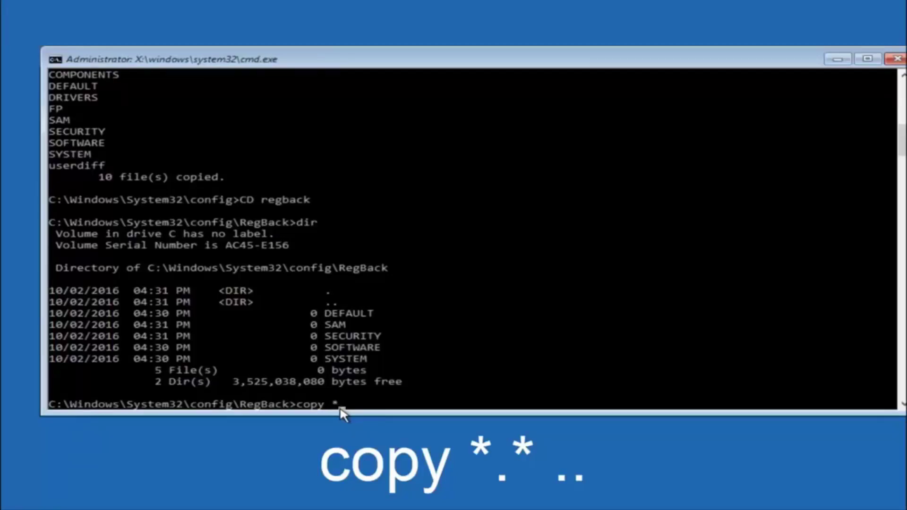
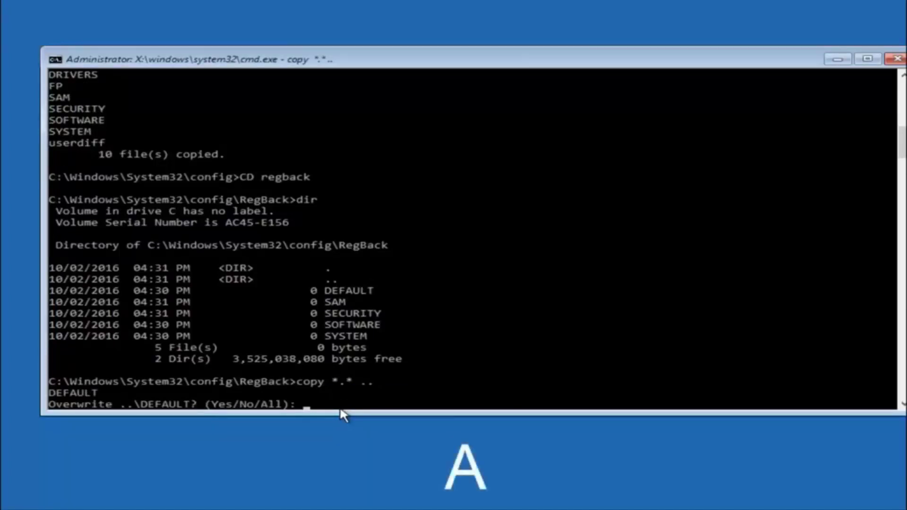
type("A")
key("Return")
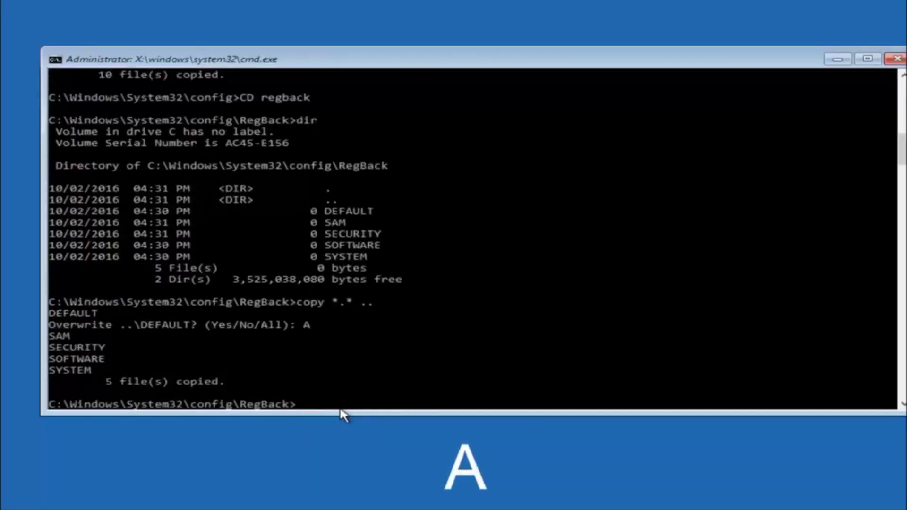
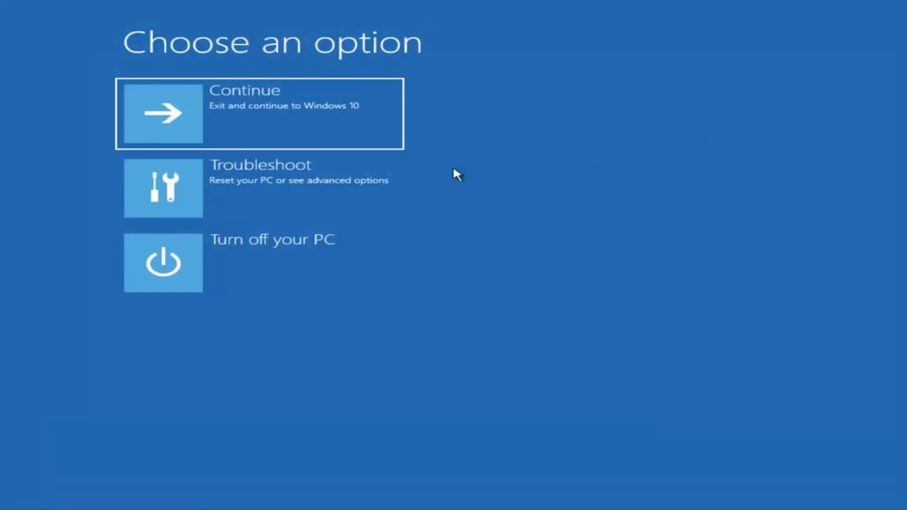
- Review the advanced troubleshooting options and the Reset this PC choices, and return to the Troubleshoot screen
left_click(234, 179)
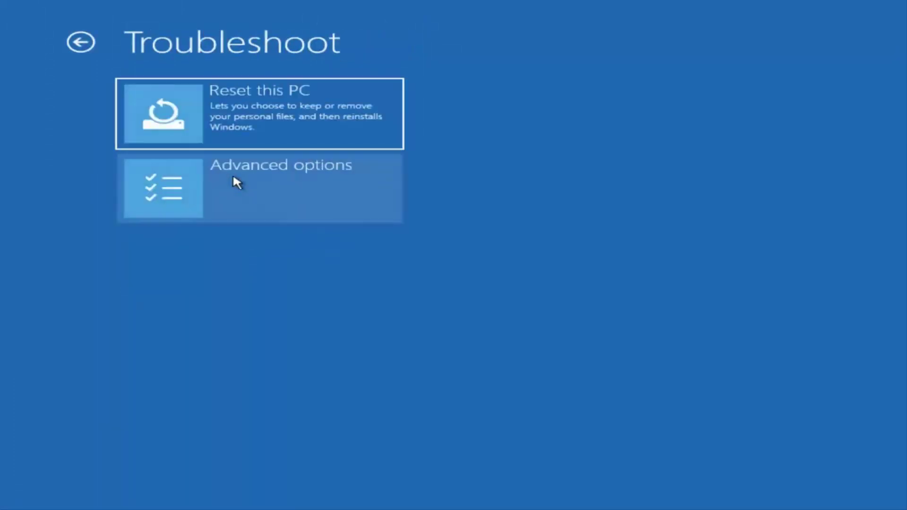
left_click(201, 181)
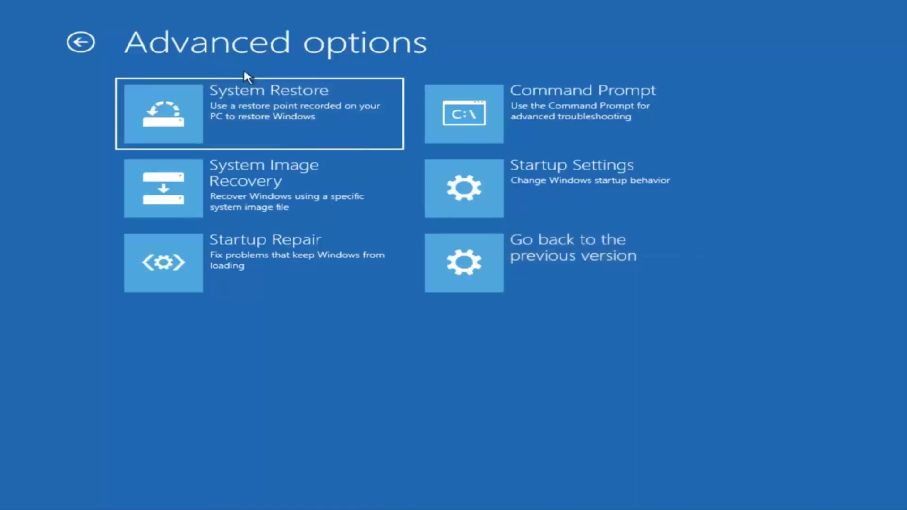
left_click(80, 44)
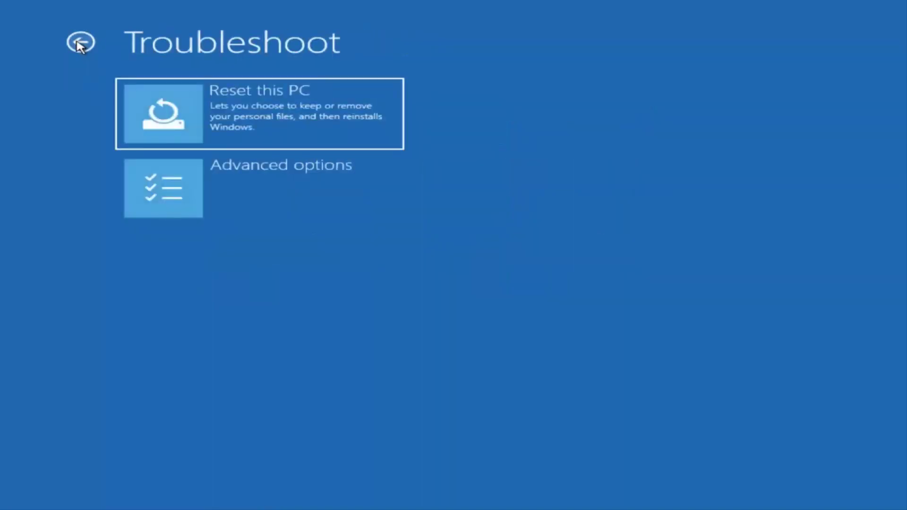
left_click(221, 125)
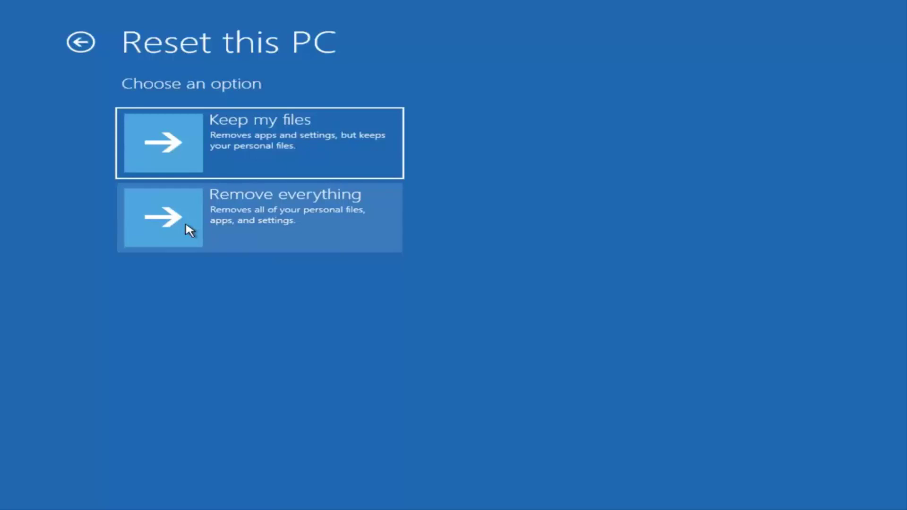
left_click(76, 44)
left_click(75, 44)
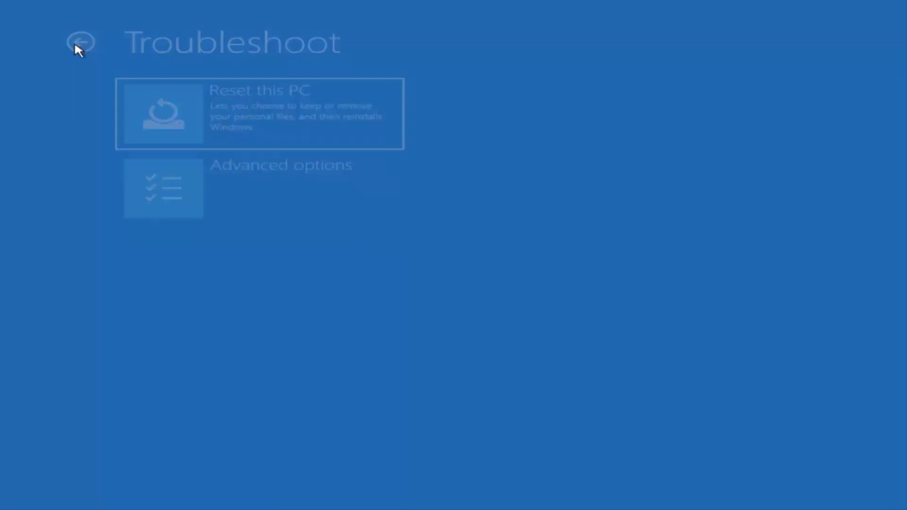